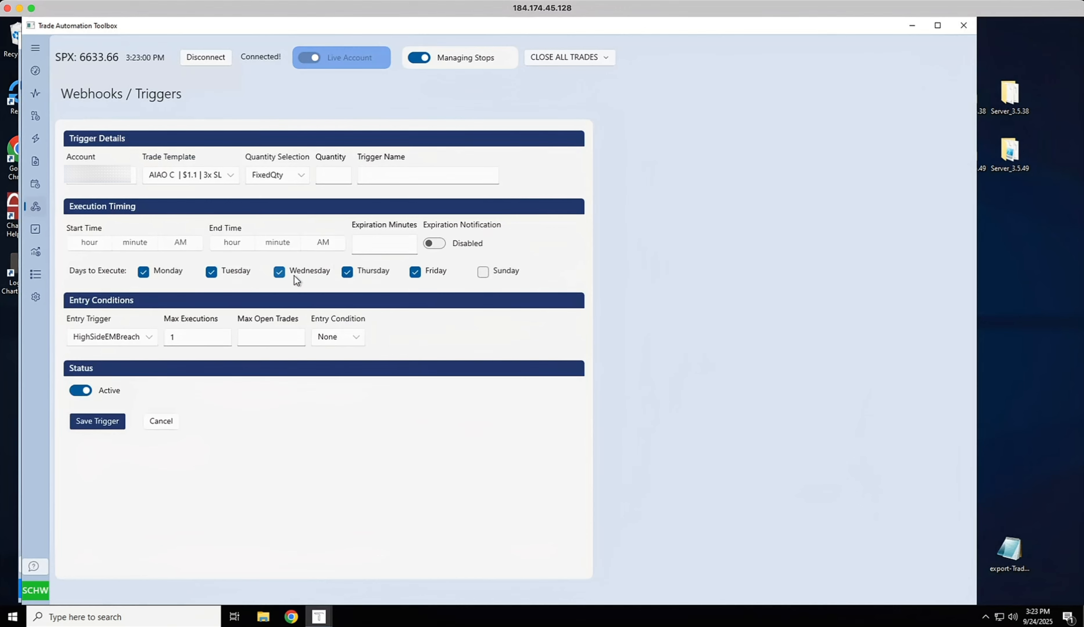
Choose the Magick C | $1.10 | 1.25sl trade template for the new trigger
left_click(111, 184)
left_click(165, 179)
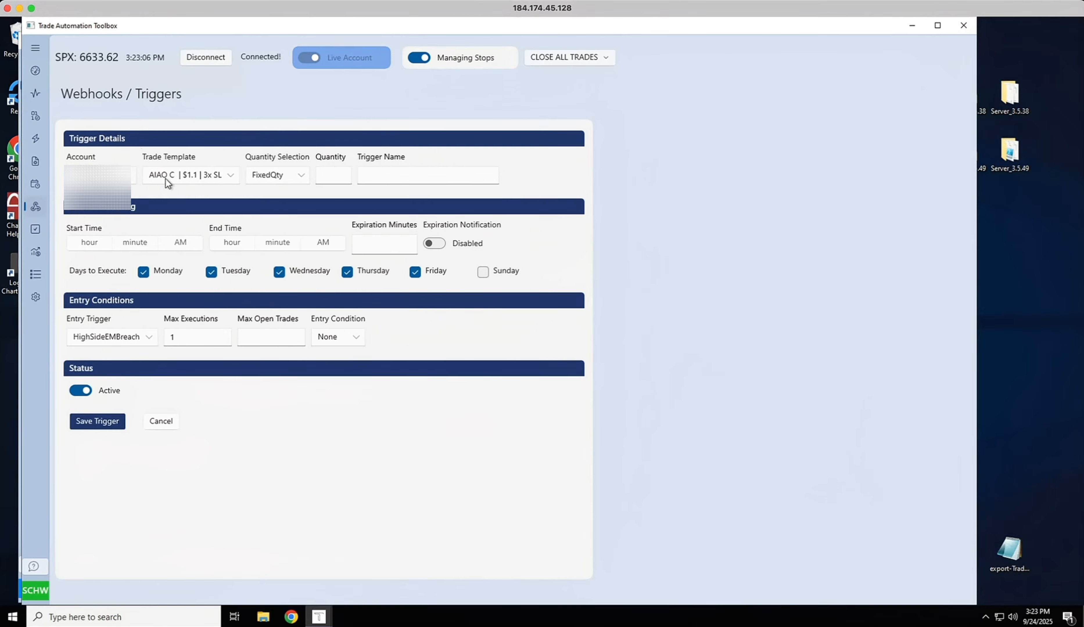
left_click(169, 178)
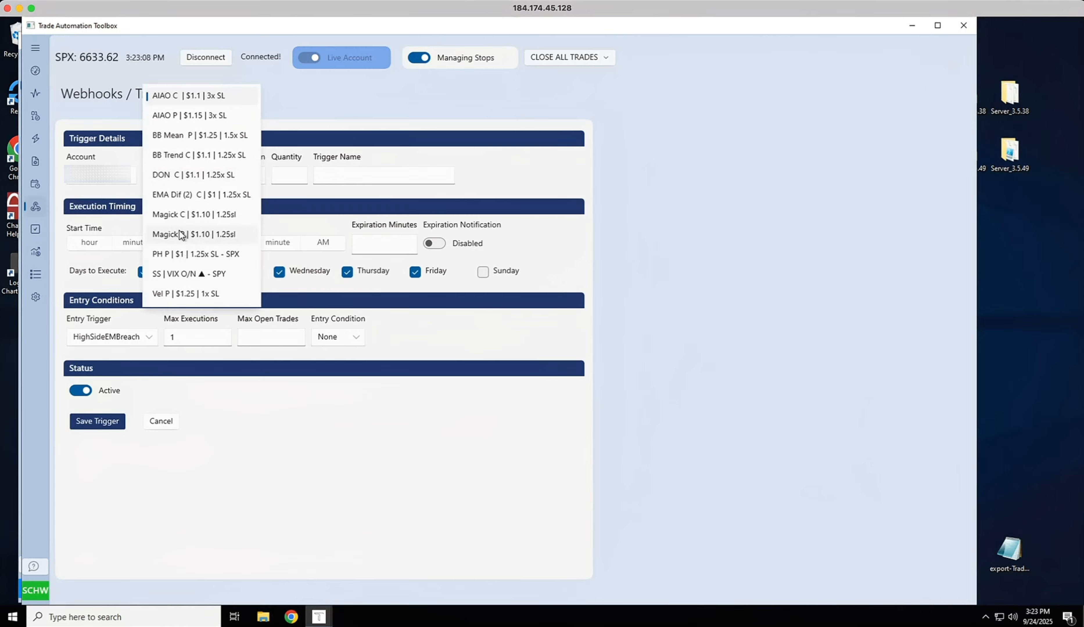
left_click(180, 215)
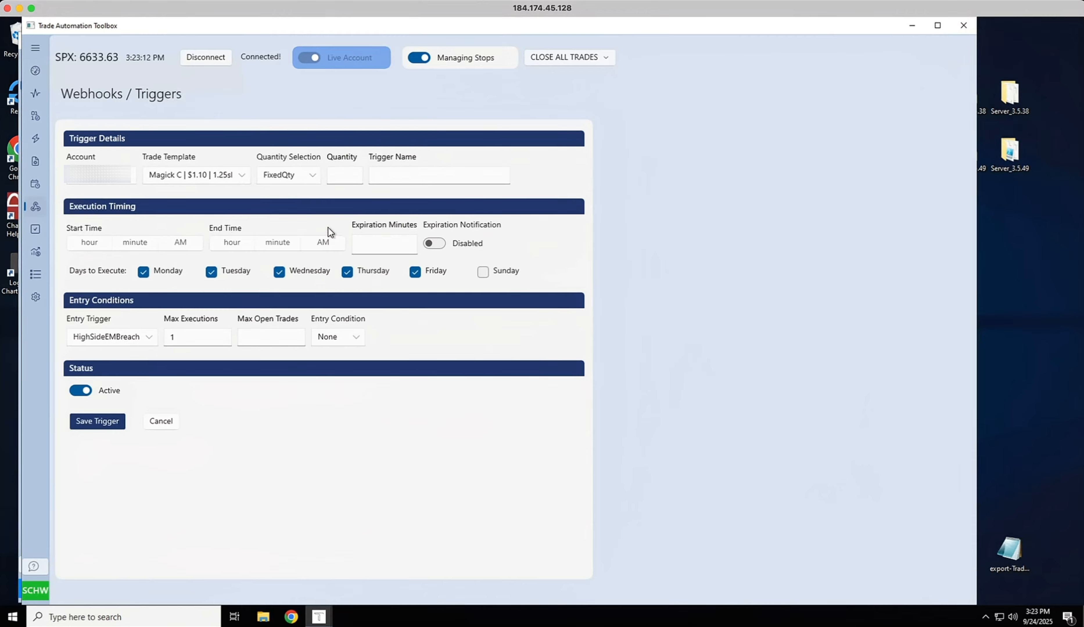
Set the quantity to 1 and name the trigger Test Webhook
left_click(337, 174)
type("1")
left_click(422, 177)
type("a")
key("BackSpace")
type("Test Webhook")
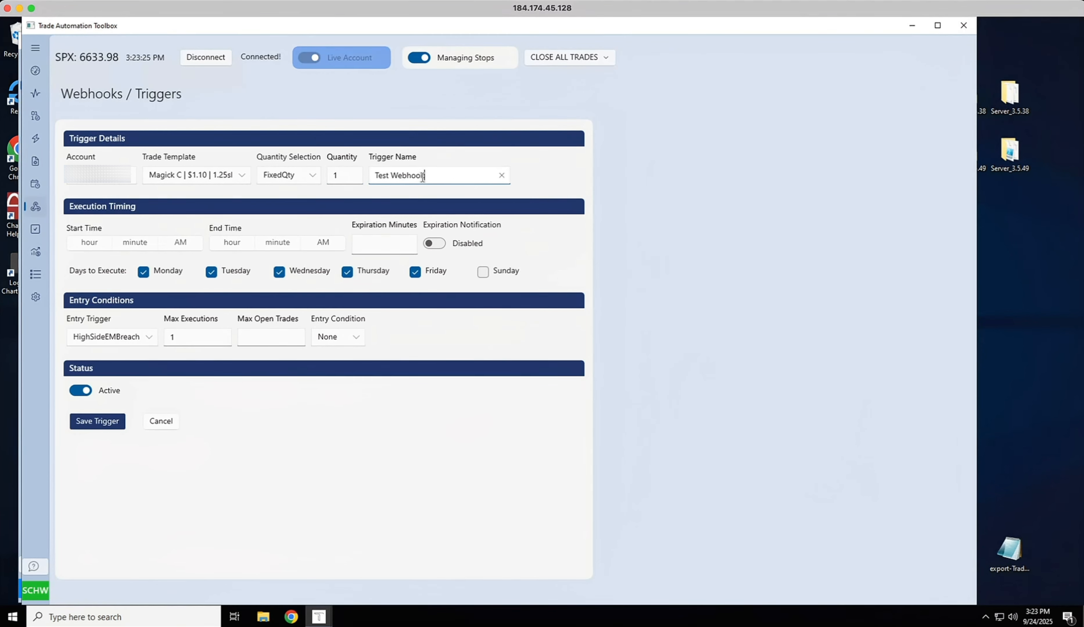
Set the trigger's start time to 9:33 AM
left_click(90, 243)
scroll(102, 195, "down", 3)
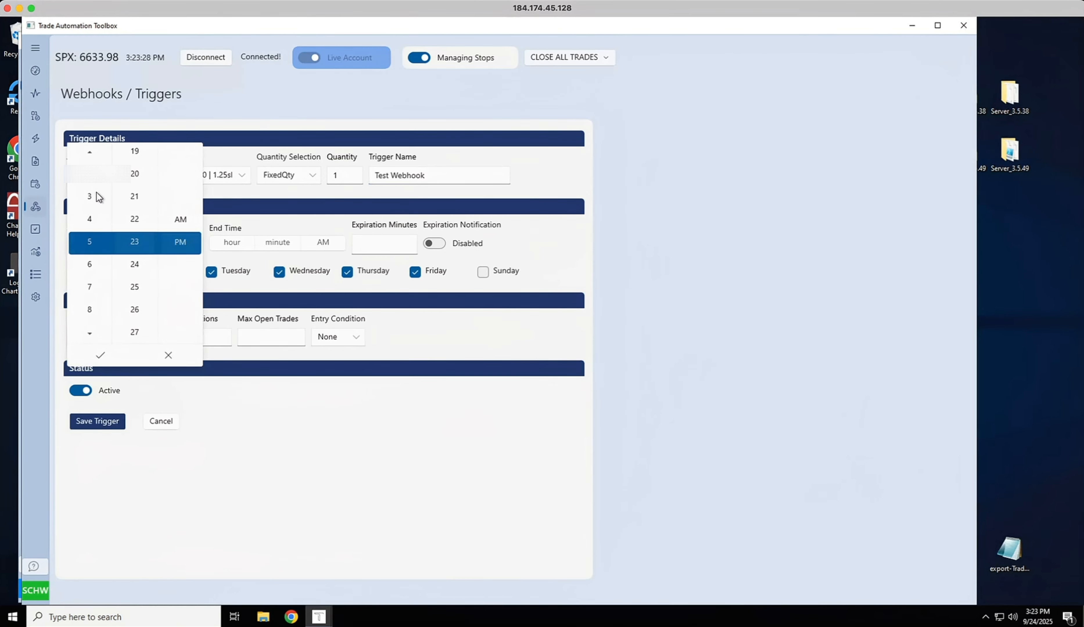
scroll(100, 310, "down", 4)
scroll(137, 310, "down", 3)
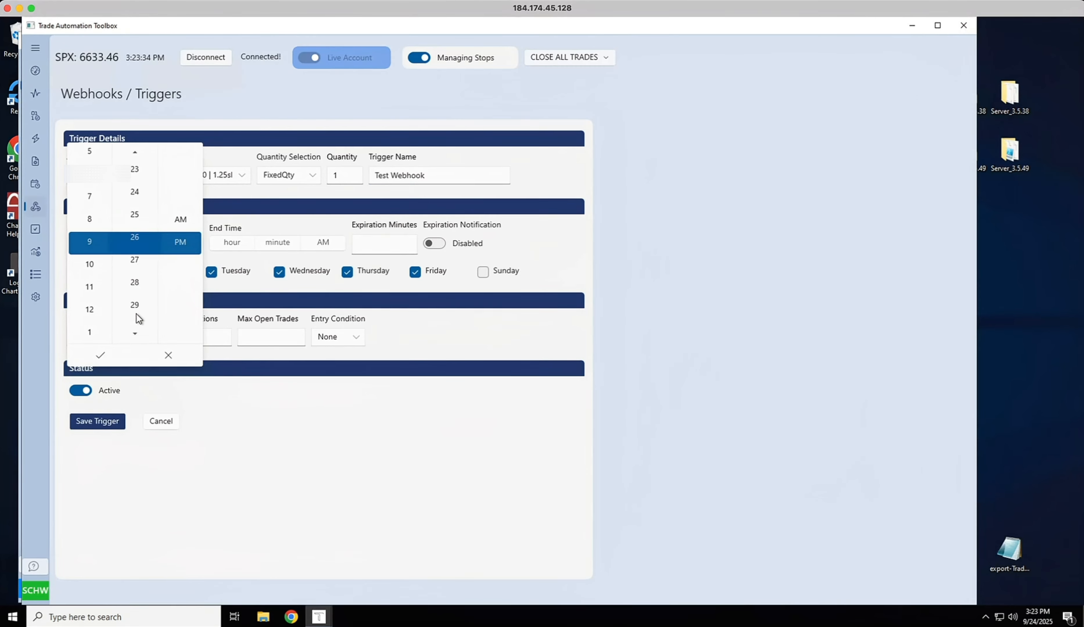
scroll(136, 314, "down", 7)
left_click(177, 220)
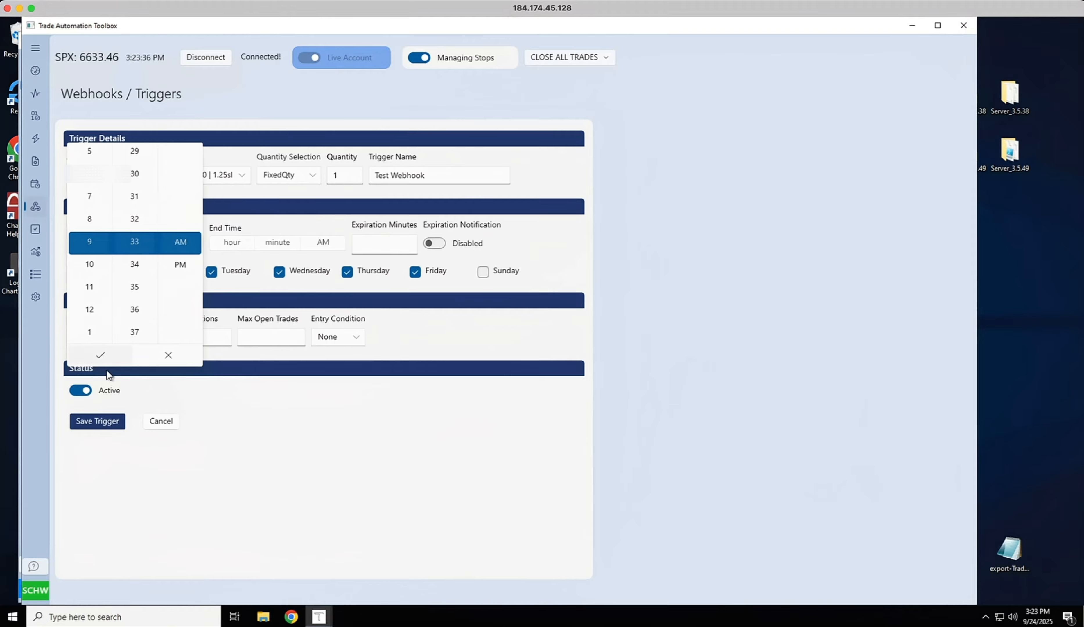
left_click(100, 354)
Set the end time to 3:23 PM and the expiration minutes to 3
left_click(231, 243)
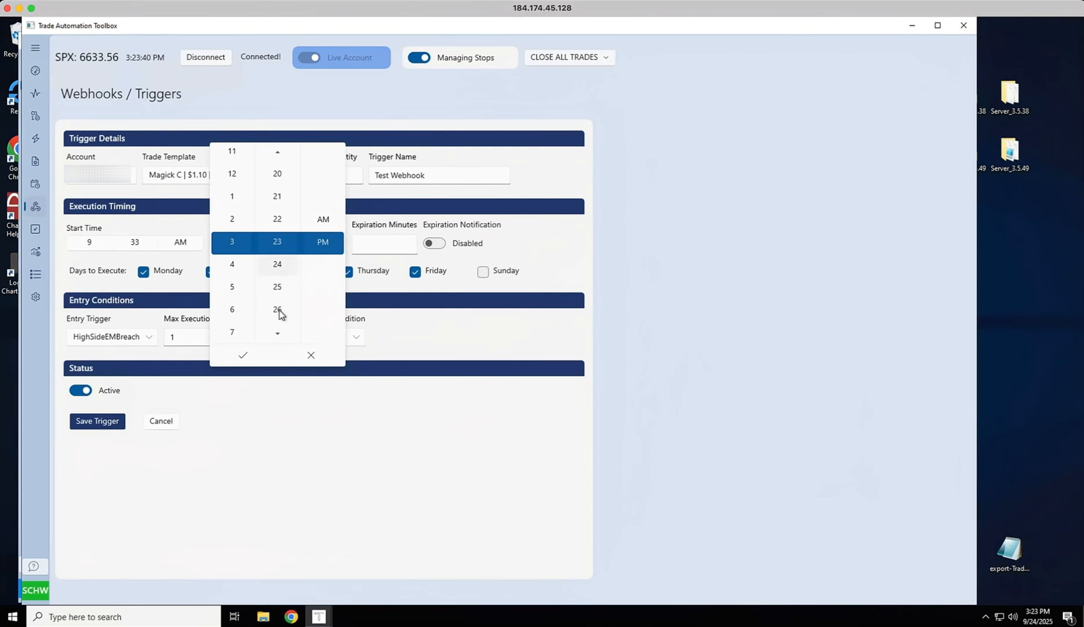
left_click(242, 356)
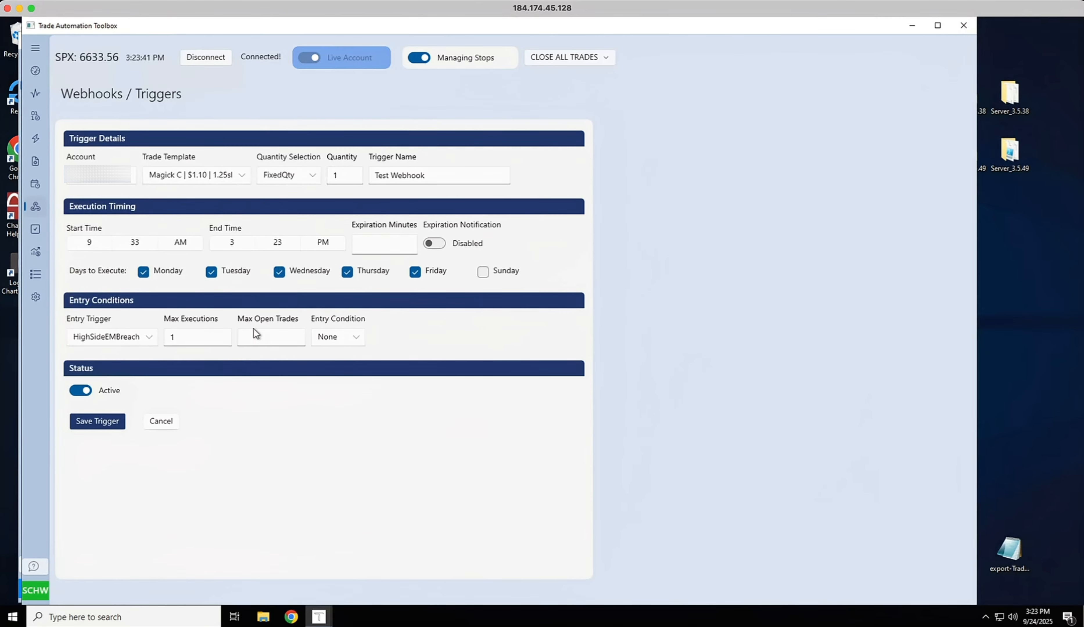
left_click(393, 244)
type("3")
Set the entry trigger to Webhook with max executions and max open trades of 20, then save the trigger
left_click(115, 347)
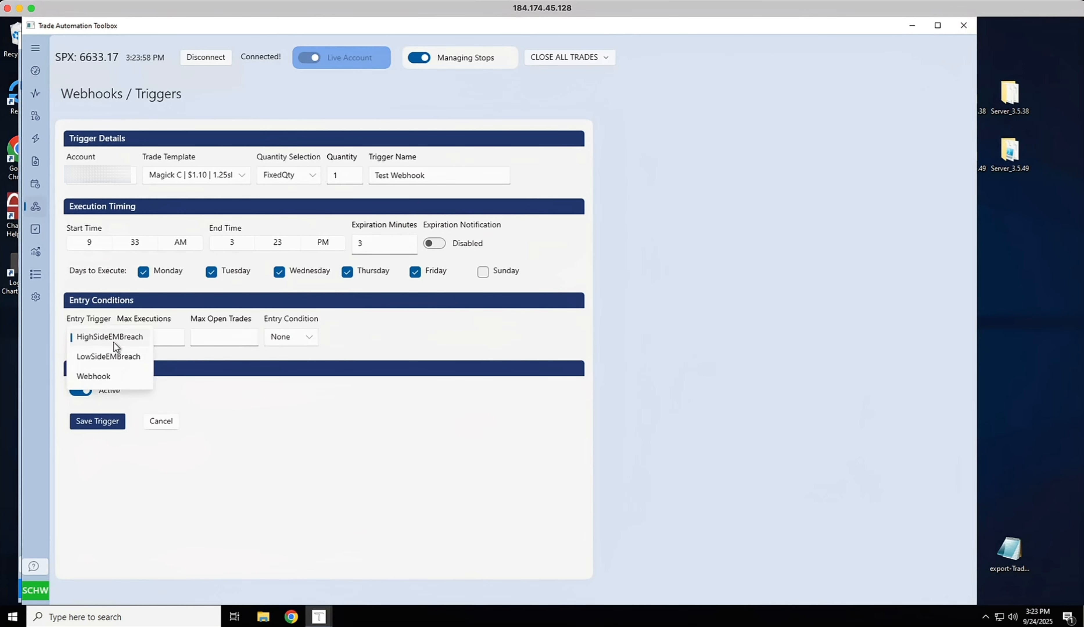
left_click(106, 379)
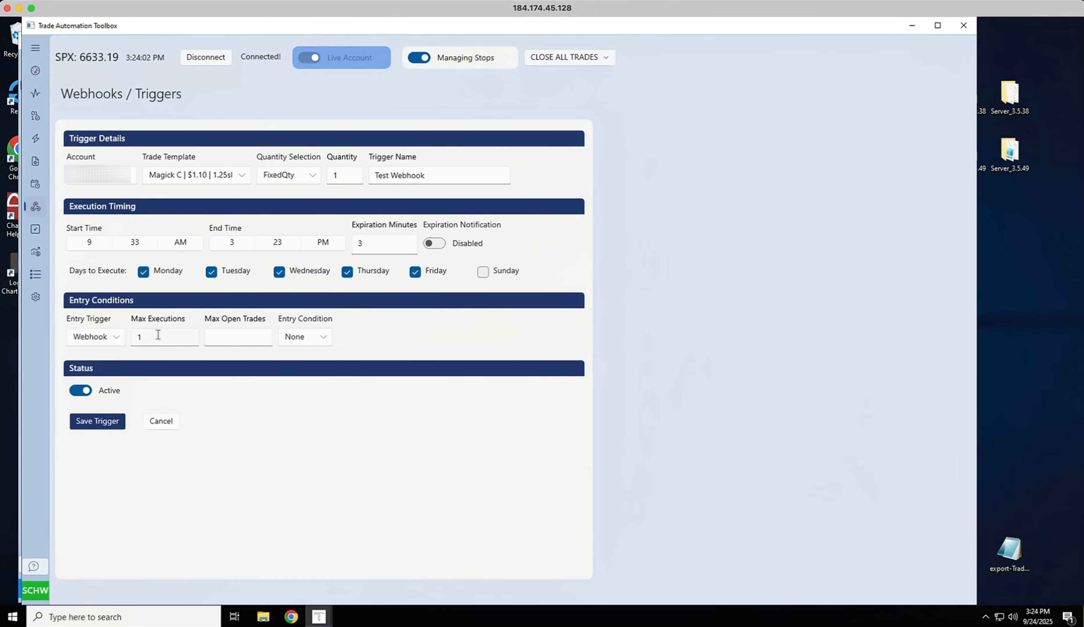
double_click(146, 337)
type("20")
left_click(244, 340)
type("20")
left_click(307, 337)
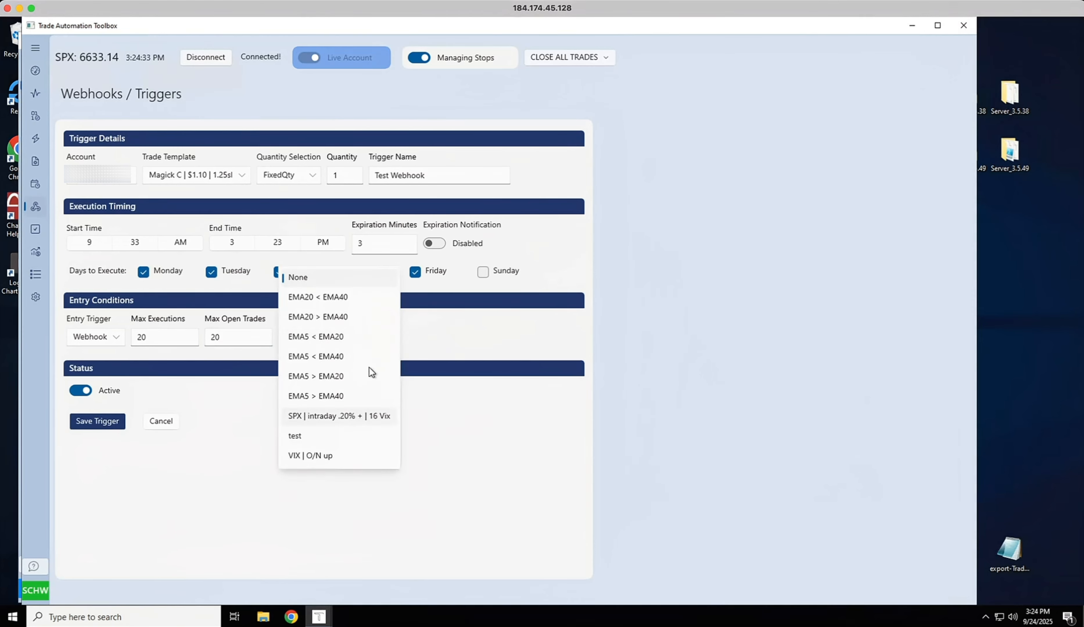
left_click(453, 335)
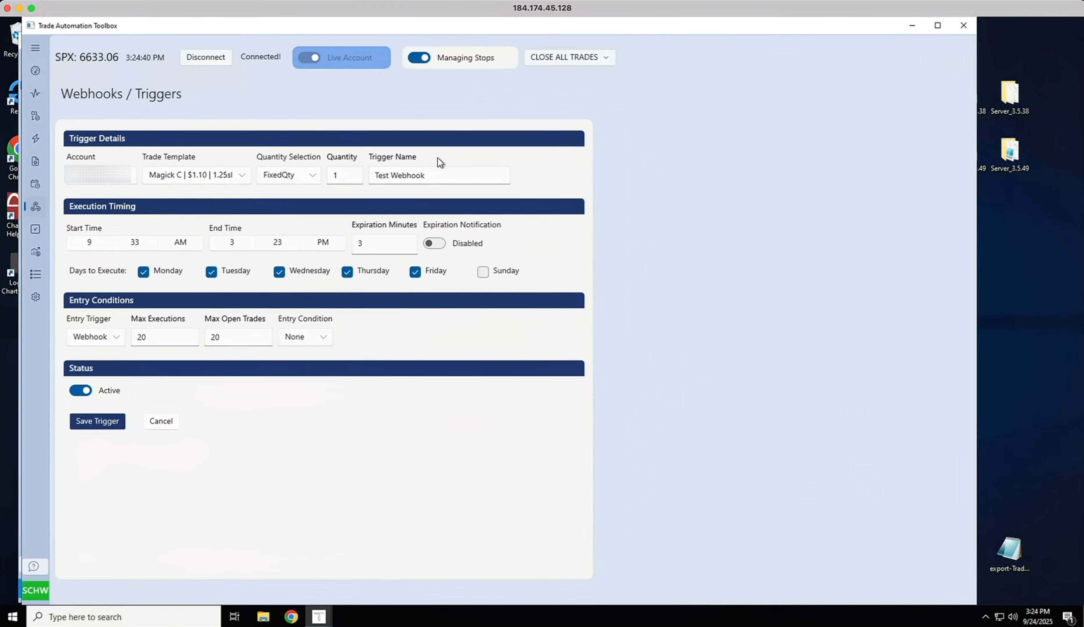
left_click(109, 423)
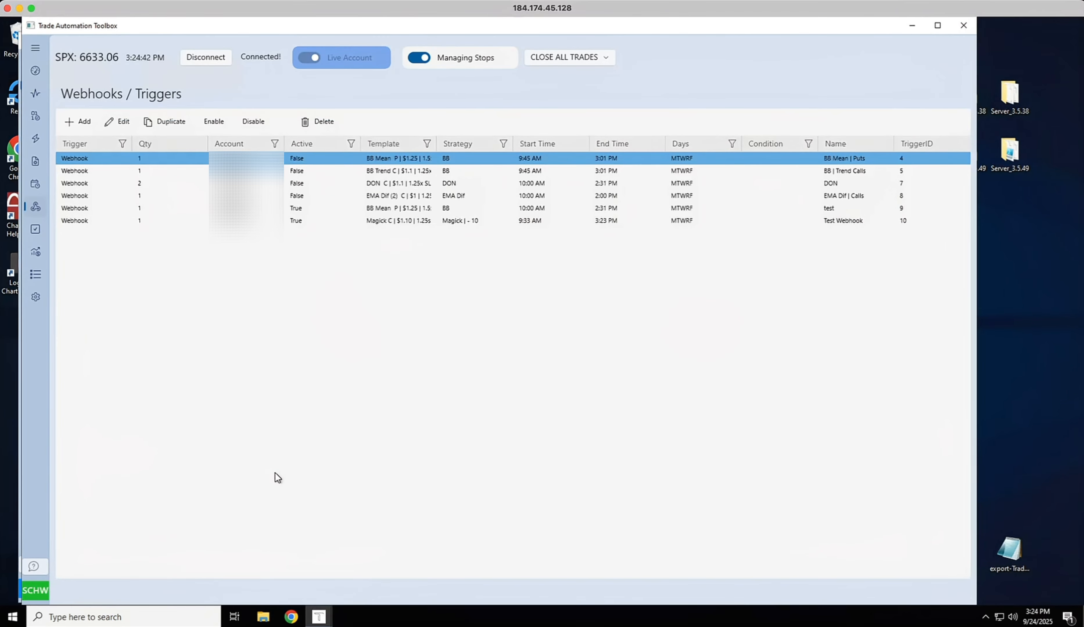
Open the Test Webhook trigger for editing and examine its webhook URL and POST data
left_click(642, 221)
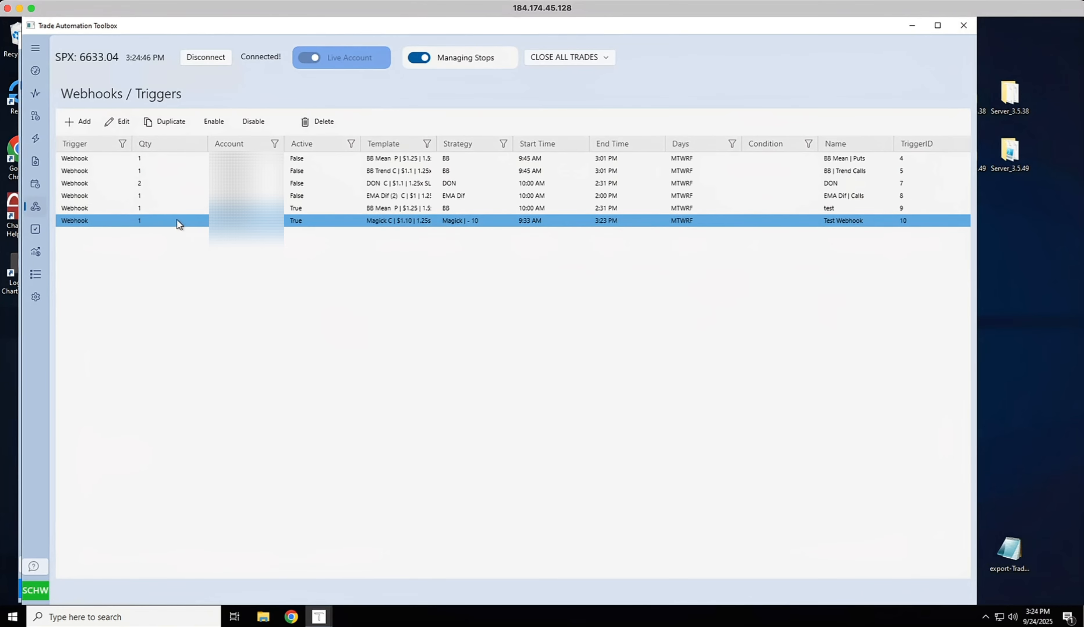
left_click(113, 123)
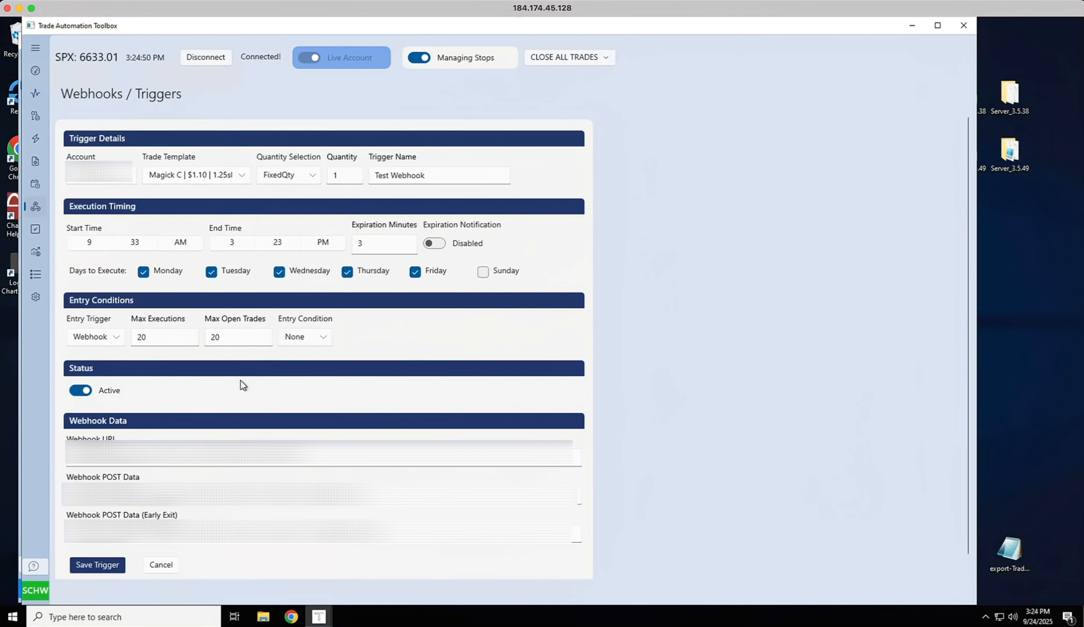
scroll(240, 380, "down", 1)
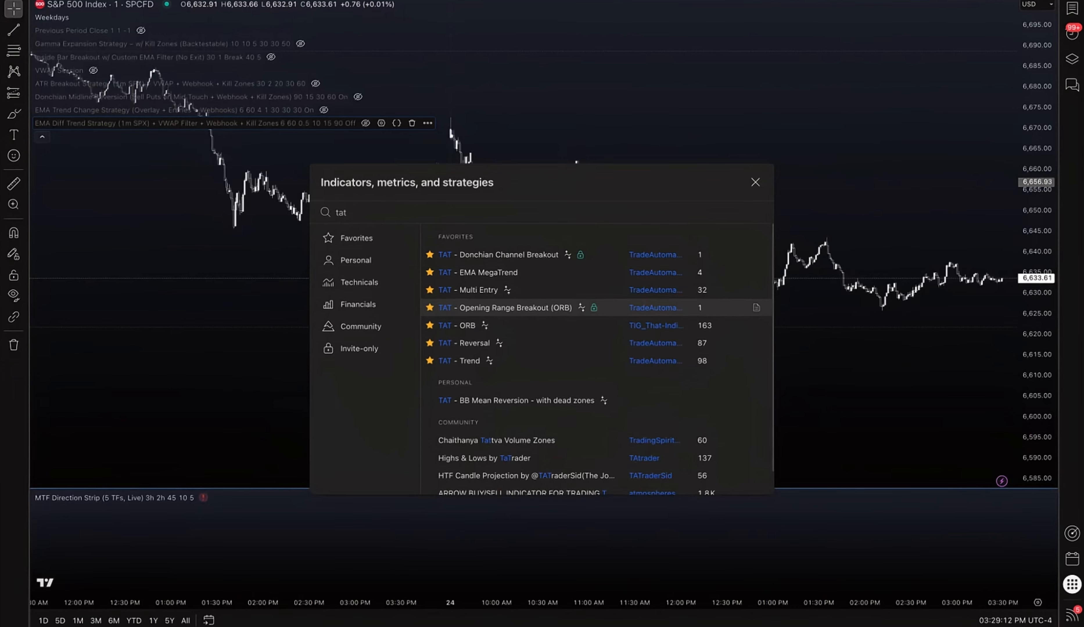
Add the TAT - Opening Range Breakout (ORB) strategy to the chart and hide the strategy tester panel
left_click(596, 308)
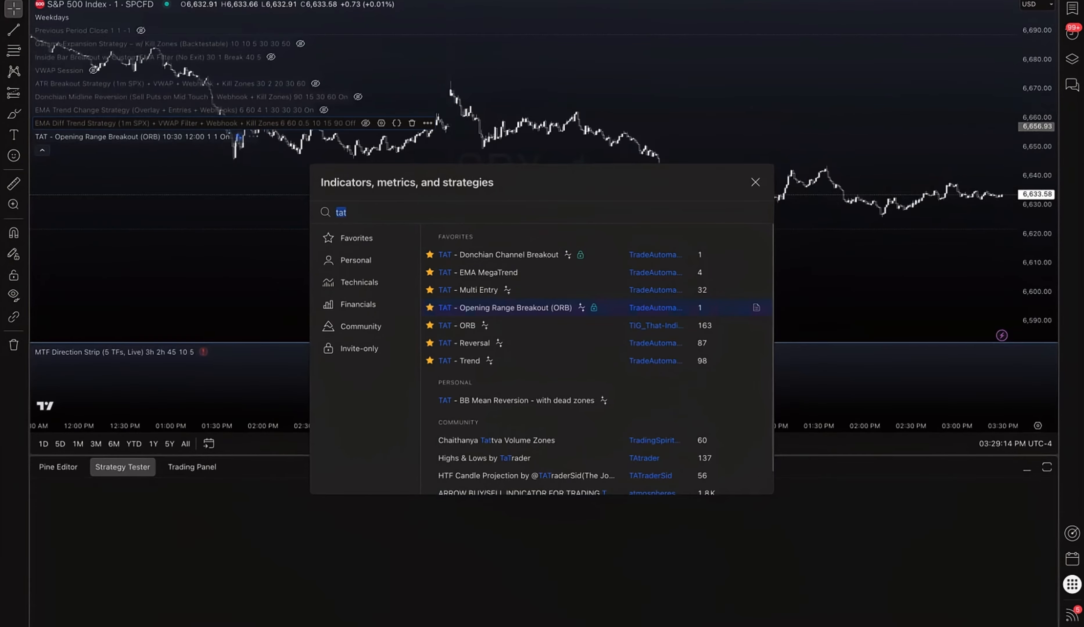
left_click(755, 182)
scroll(530, 198, "right", 5)
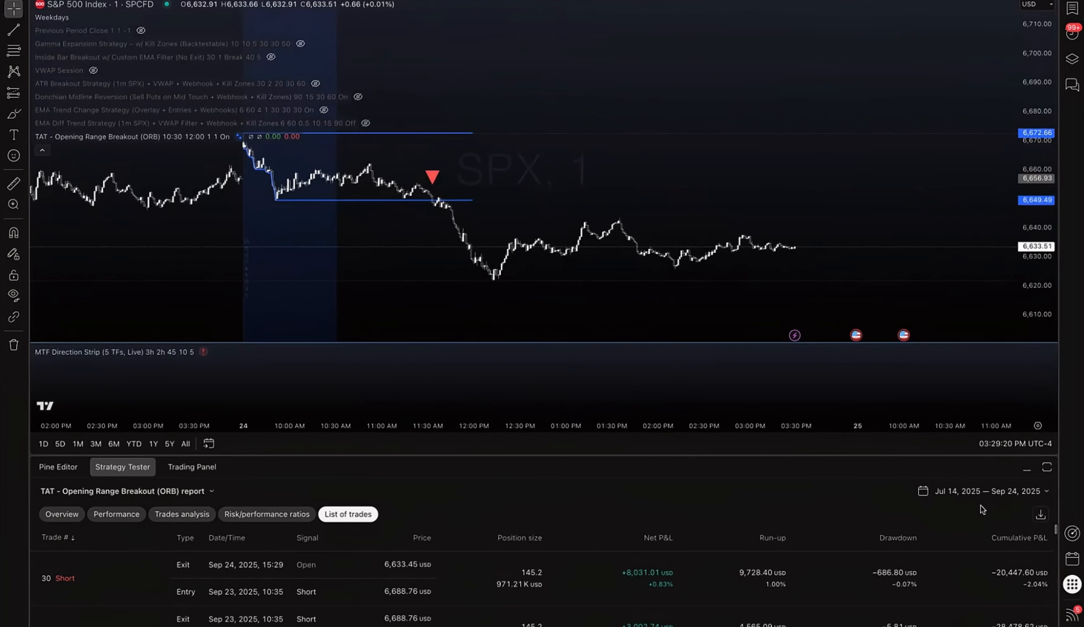
left_click(1027, 469)
mouse_move(168, 138)
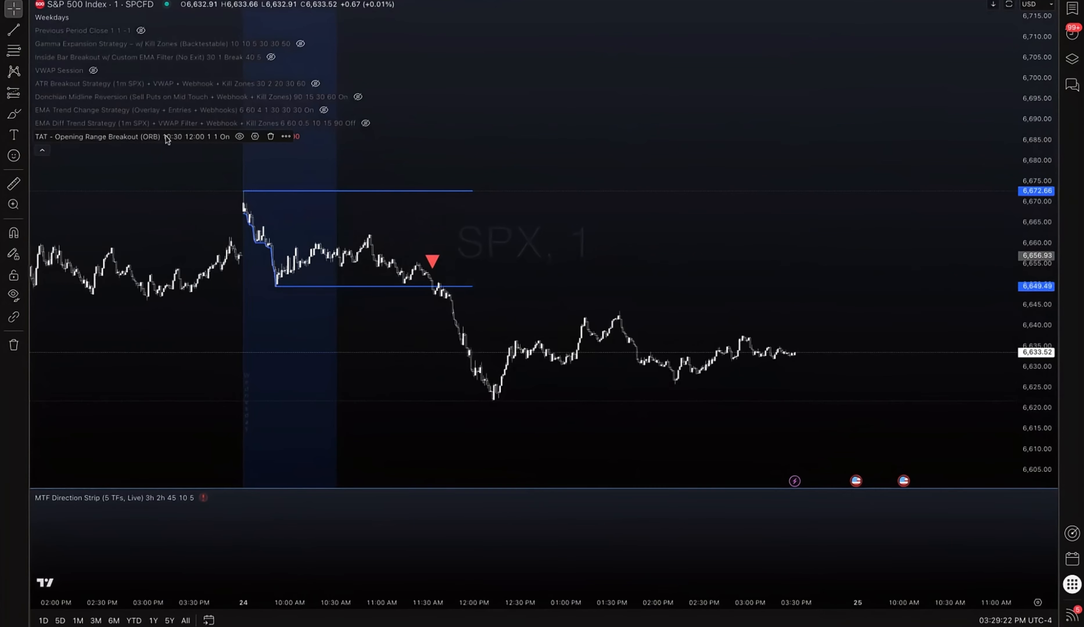
Open the ORB strategy's settings and paste the copied webhook POST data into Long Entry POST data
left_click(256, 136)
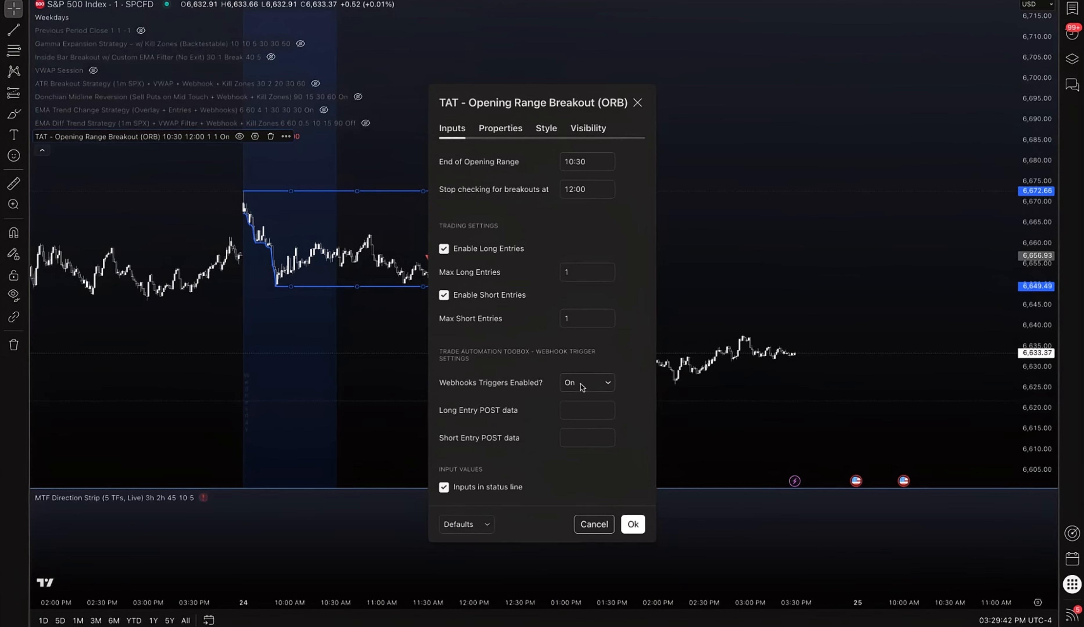
left_click(601, 387)
left_click(591, 410)
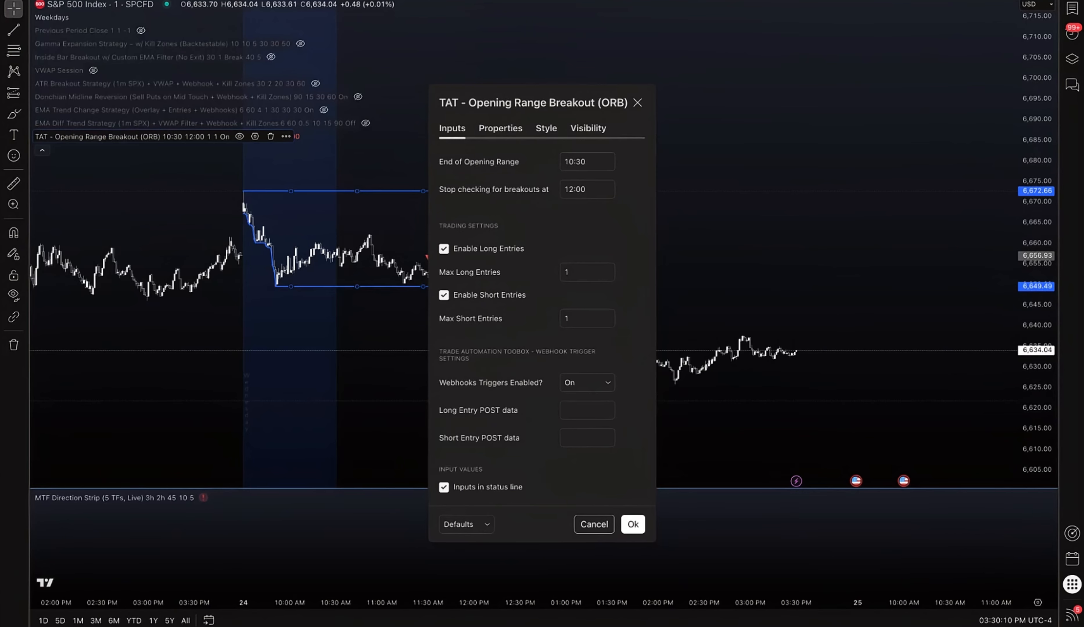
left_click(591, 411)
key("ctrl+v")
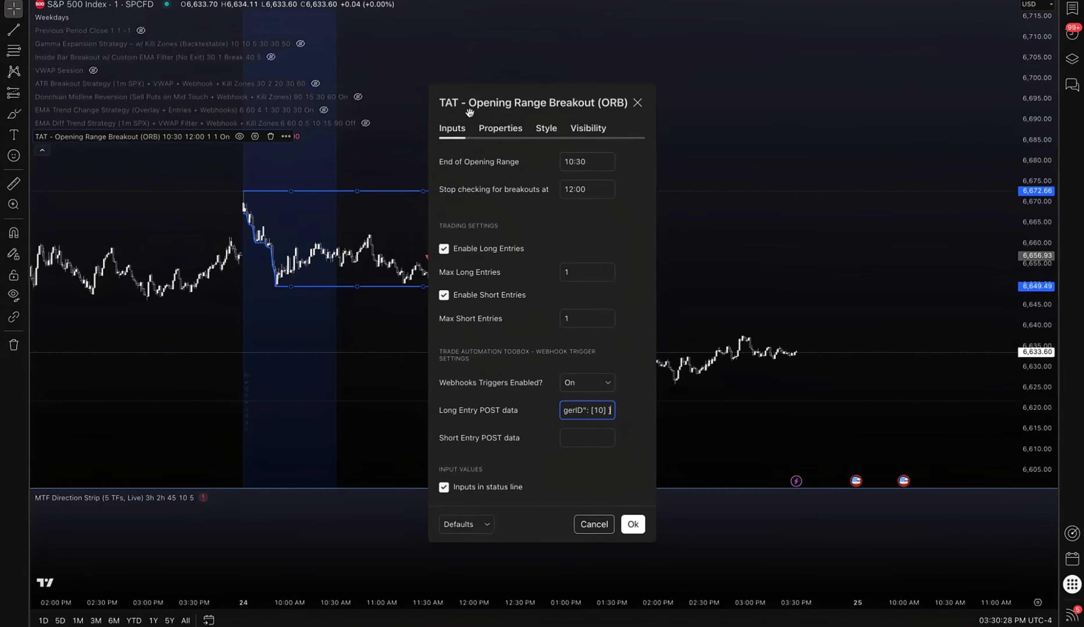
Set the strategy's order size to 1 Quantity and pyramiding to 10000 orders, then apply the settings
left_click(497, 128)
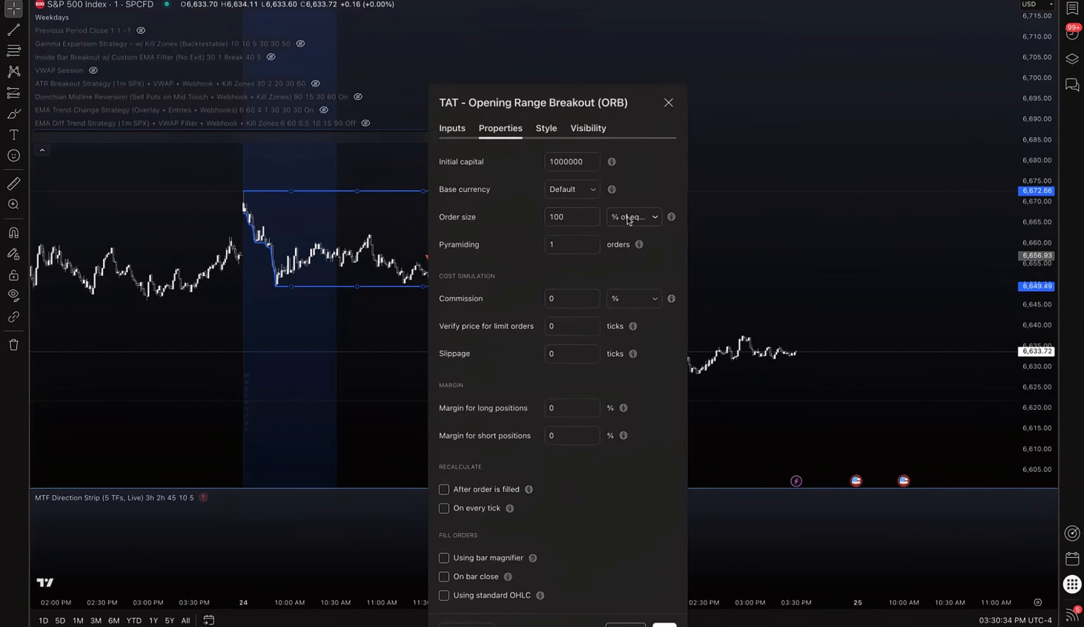
double_click(561, 217)
left_click(645, 217)
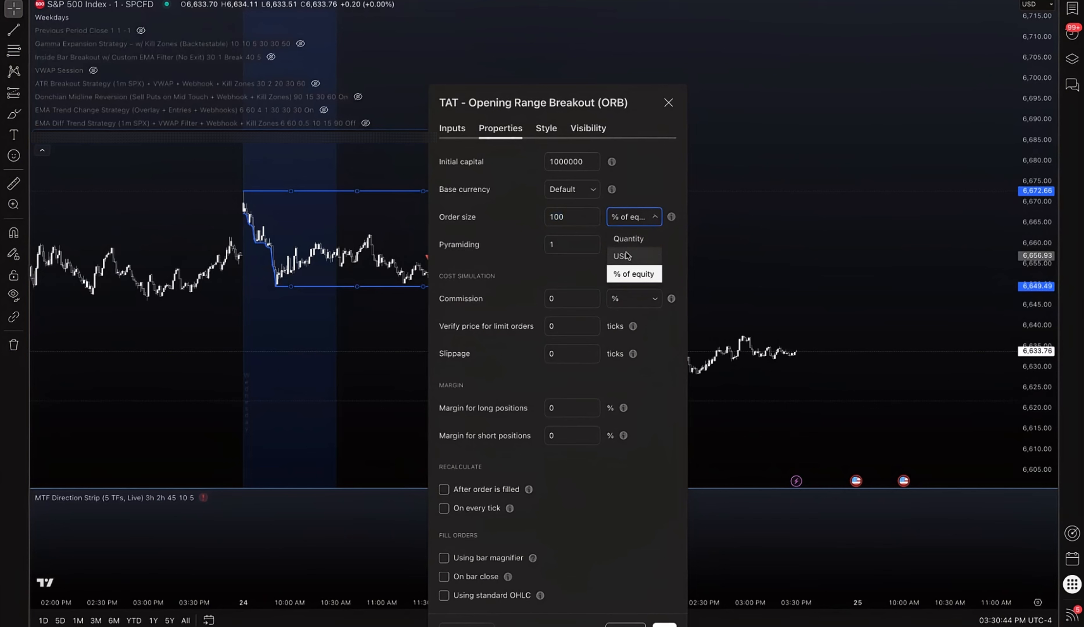
left_click(626, 237)
mouse_move(560, 216)
left_mouse_down()
mouse_move(533, 220)
mouse_move(547, 216)
left_mouse_up()
type("1")
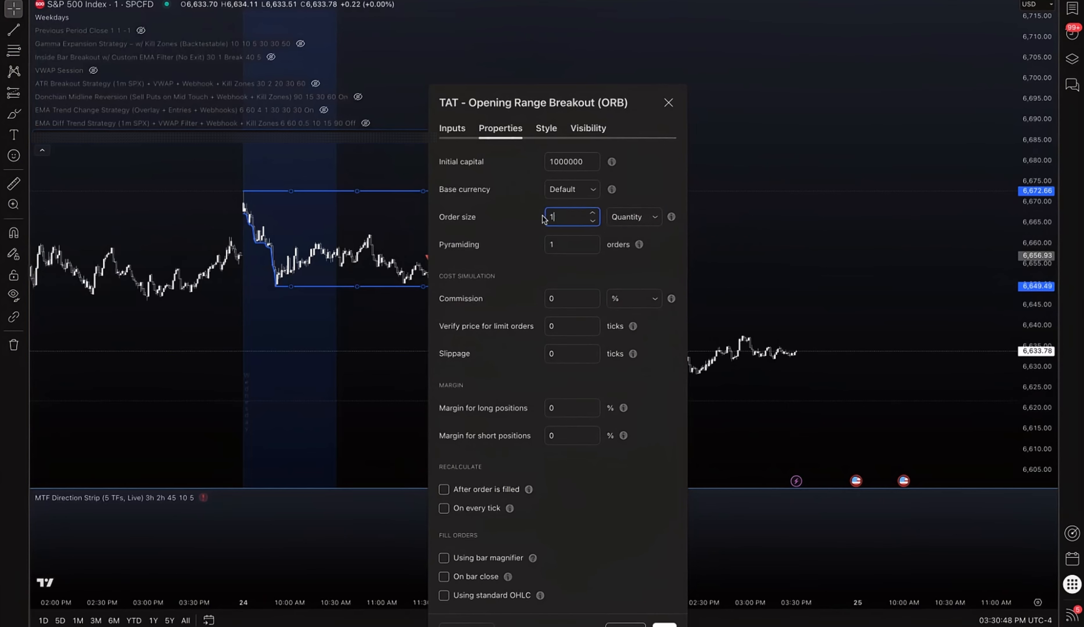
left_click(562, 245)
type("0000")
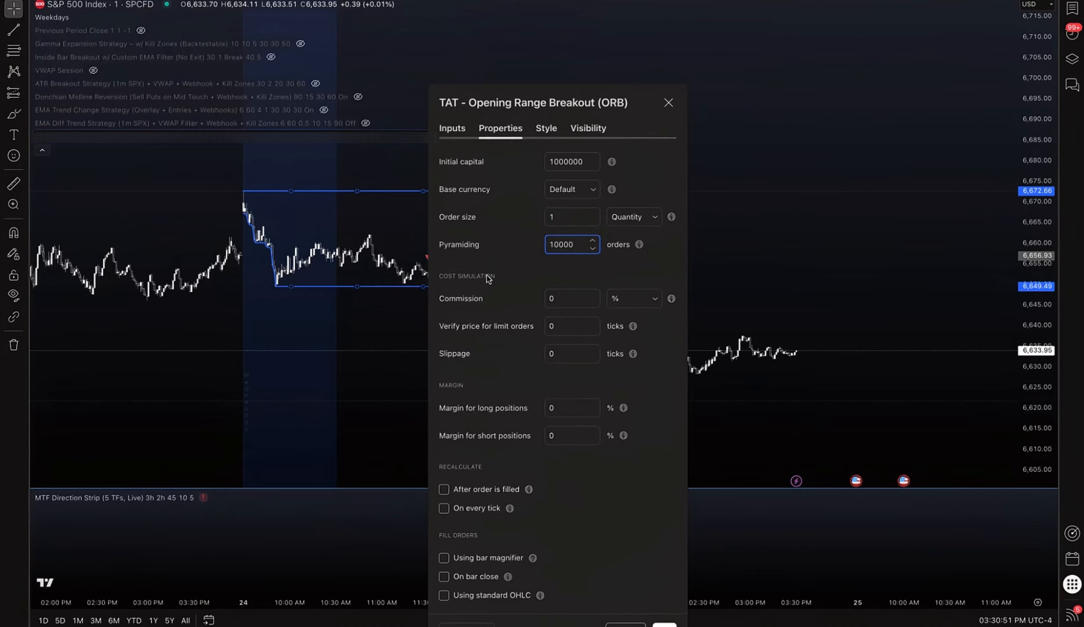
left_click(524, 267)
left_click(547, 129)
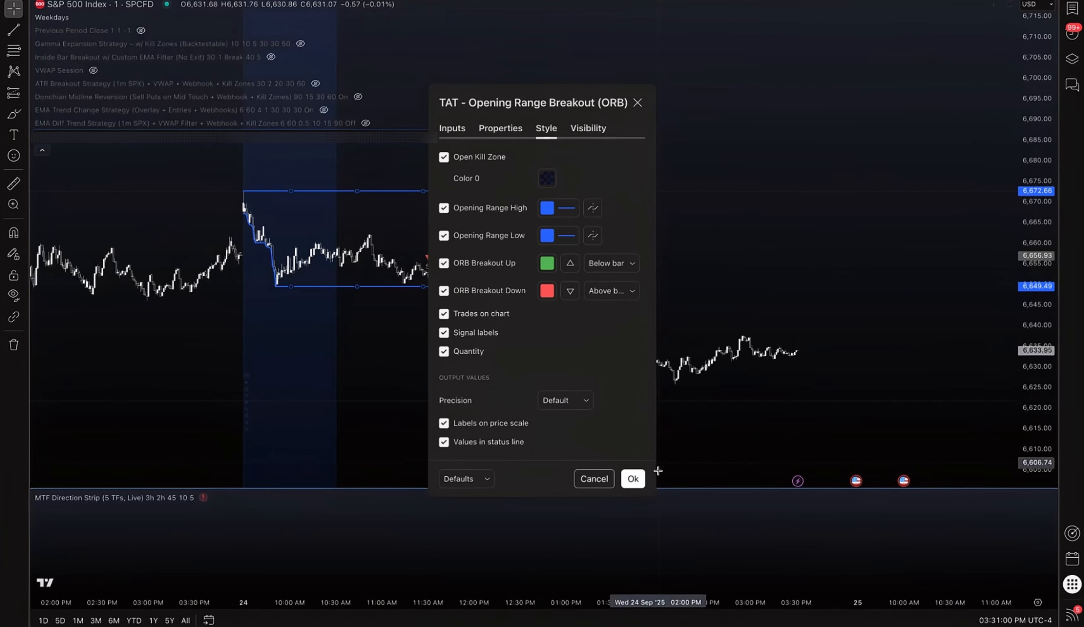
left_click(633, 479)
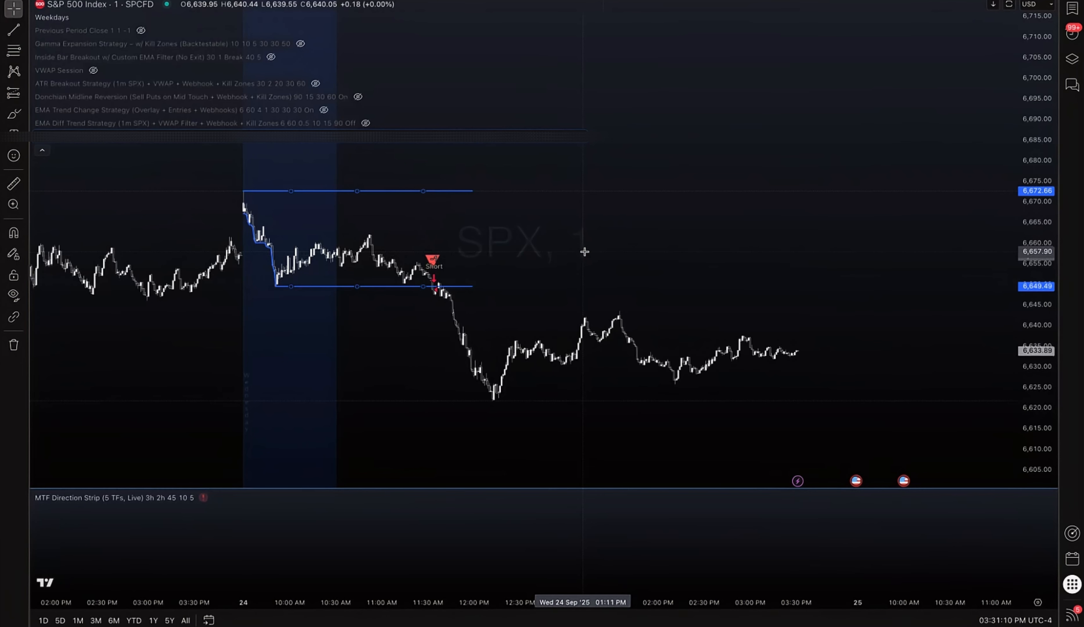
Start a new alert on the TAT - Opening Range Breakout (ORB) strategy and set its trigger to alert() function calls only
left_click(580, 142)
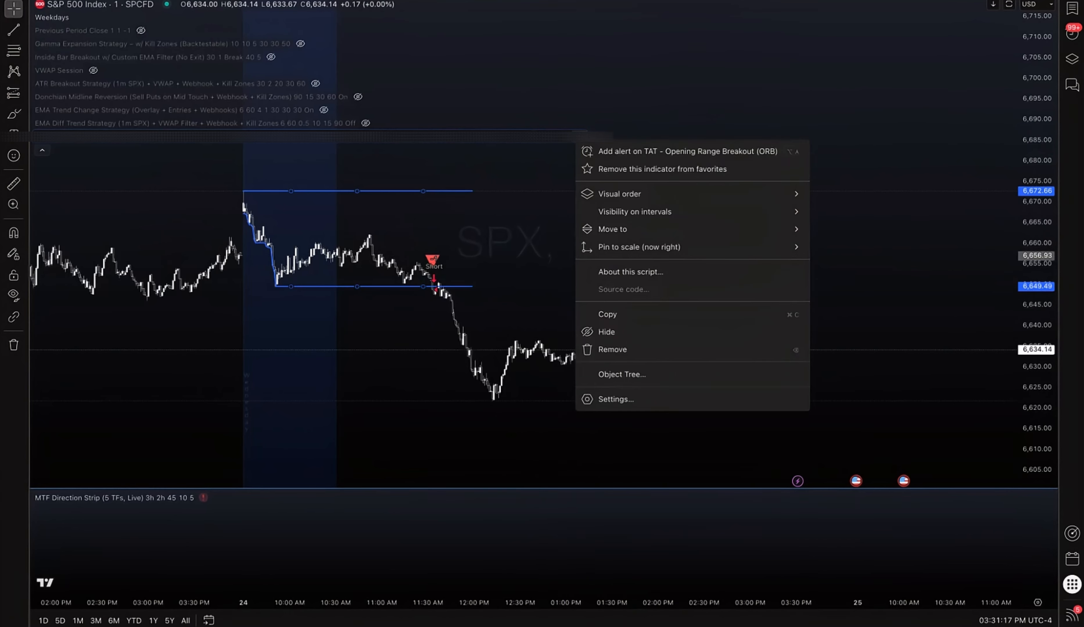
left_click(653, 158)
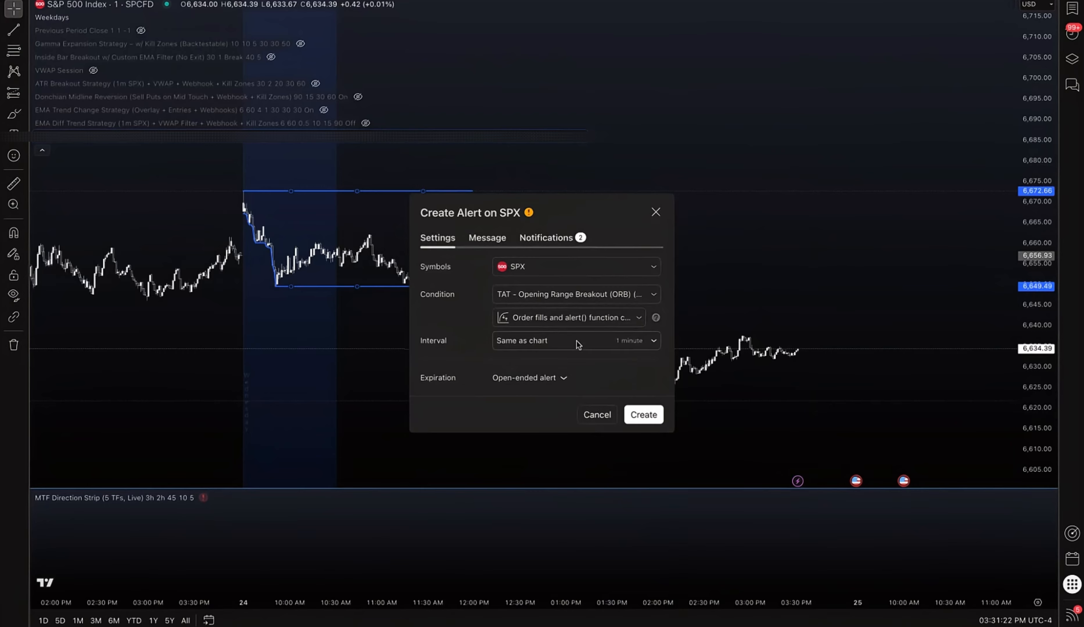
left_click(555, 295)
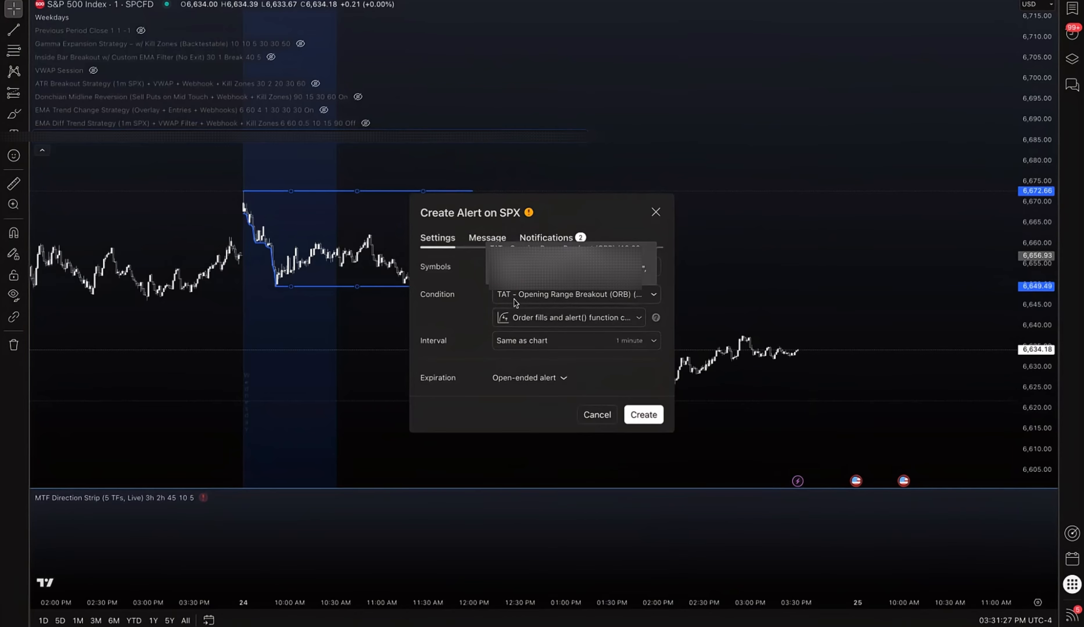
left_click(560, 296)
left_click(537, 321)
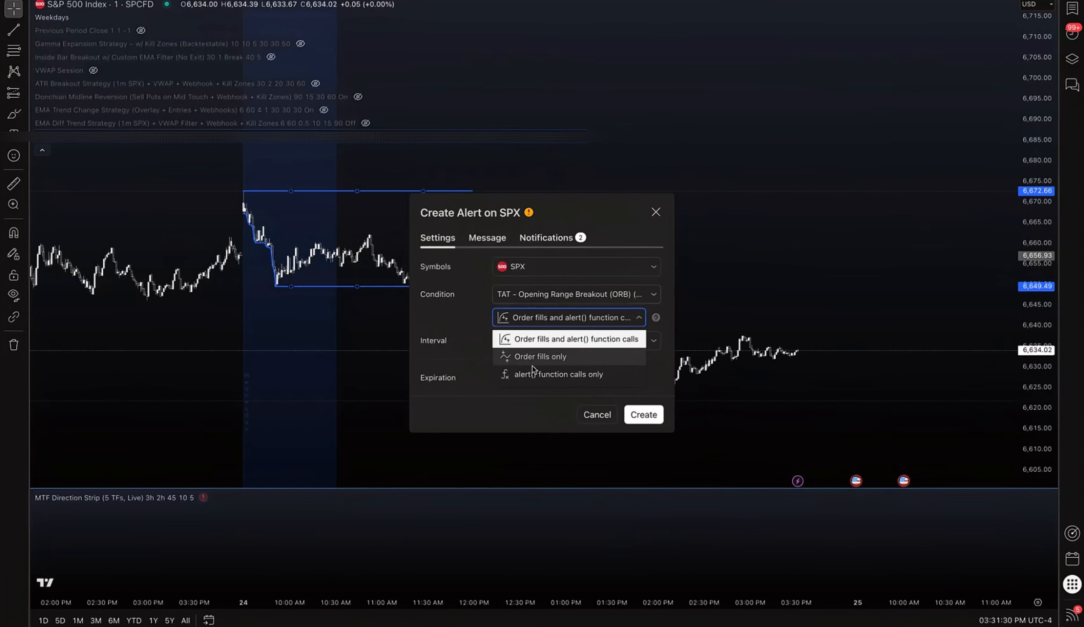
left_click(593, 375)
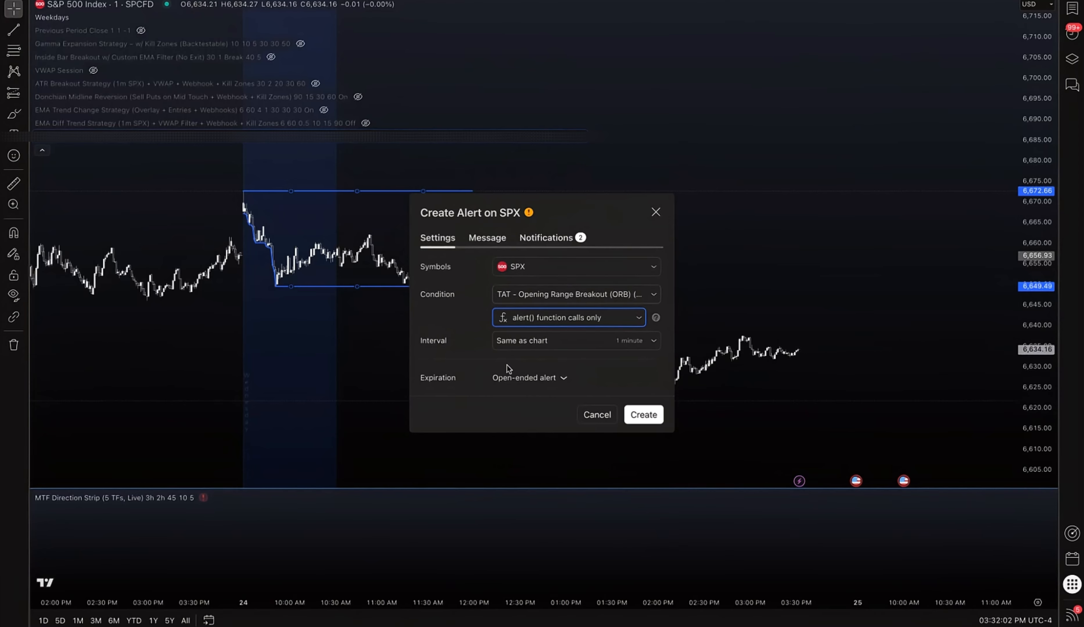
Clear the alert name, check the Webhook URL notification, and create the alert
left_click(492, 244)
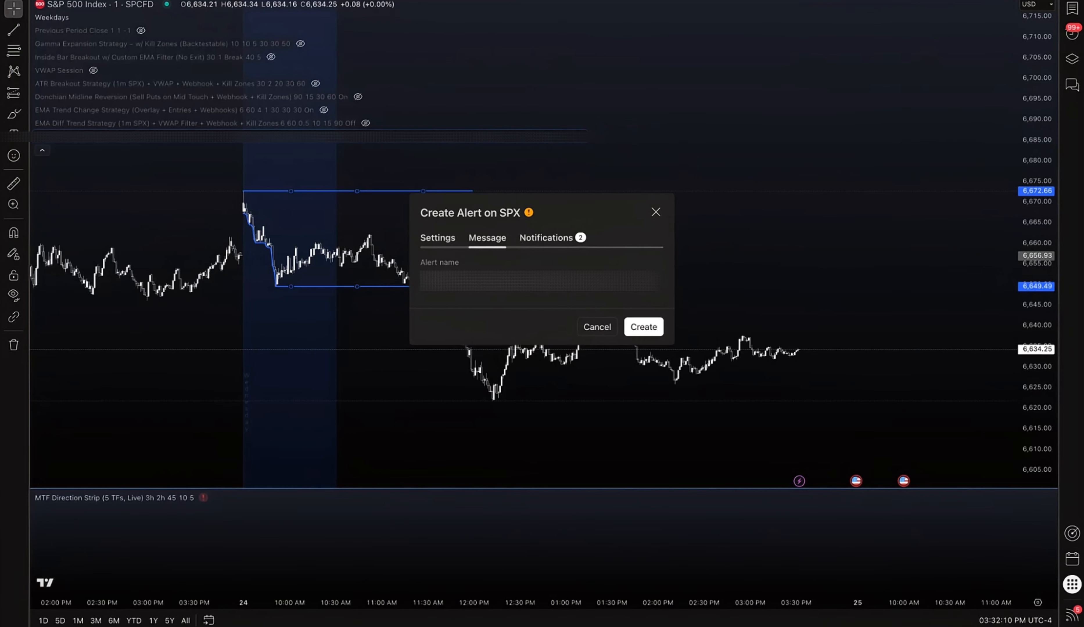
left_click_drag(426, 281, 687, 285)
key("BackSpace")
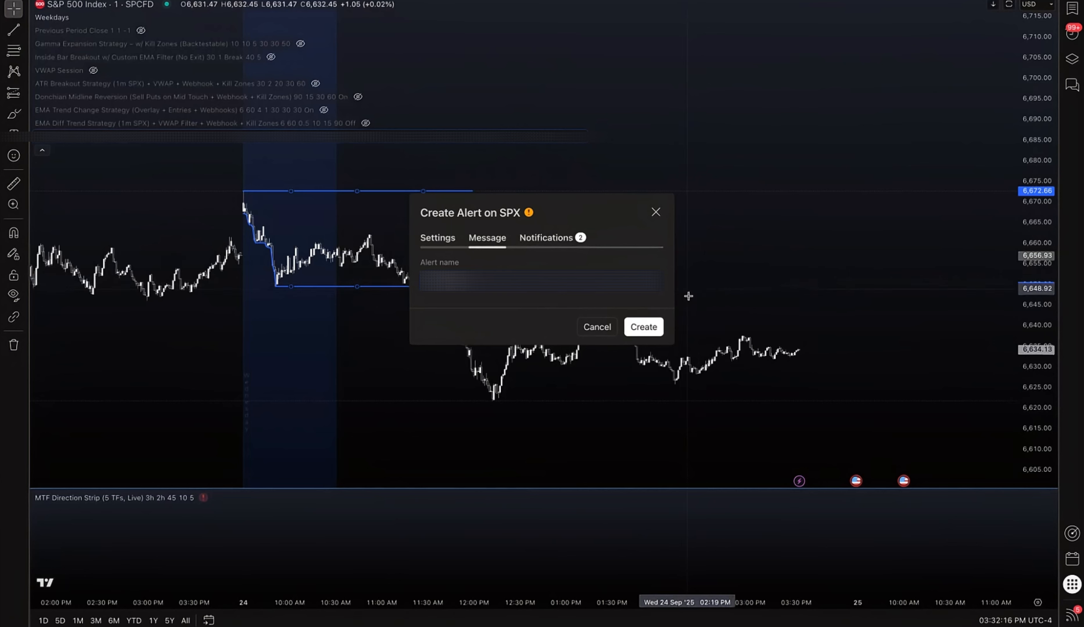
left_click(536, 242)
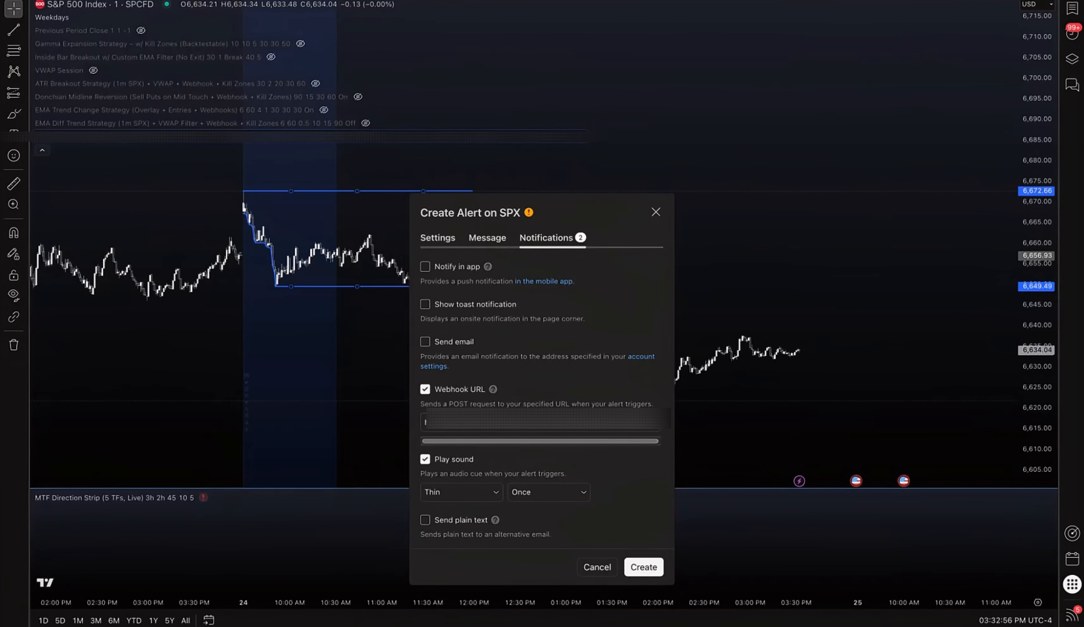
left_click(643, 567)
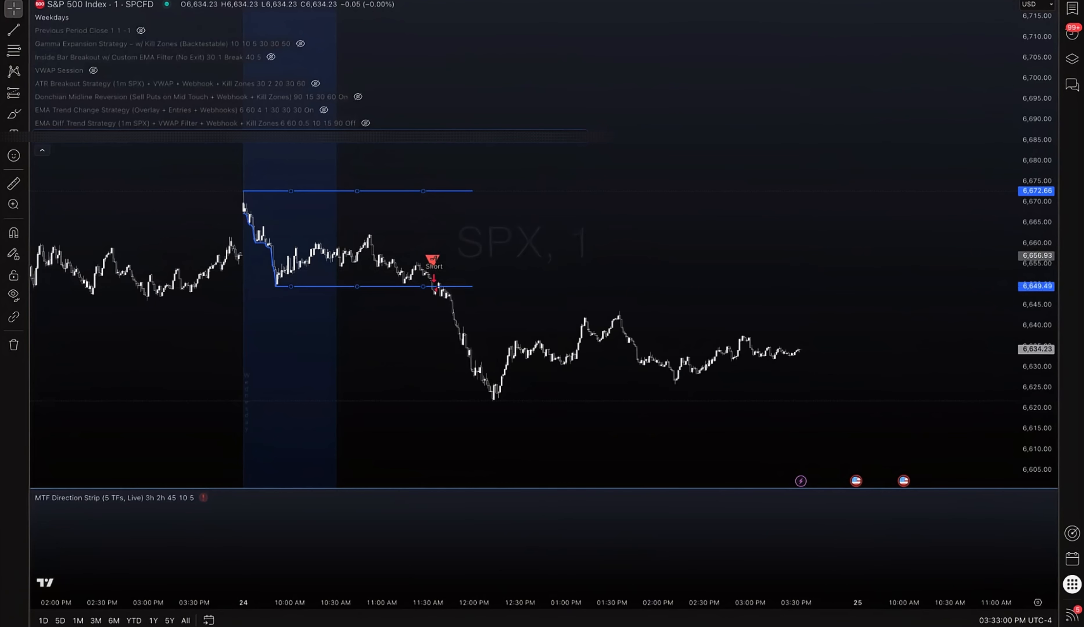
Open the alerts panel to check the list of alerts, then close it
left_click(1071, 33)
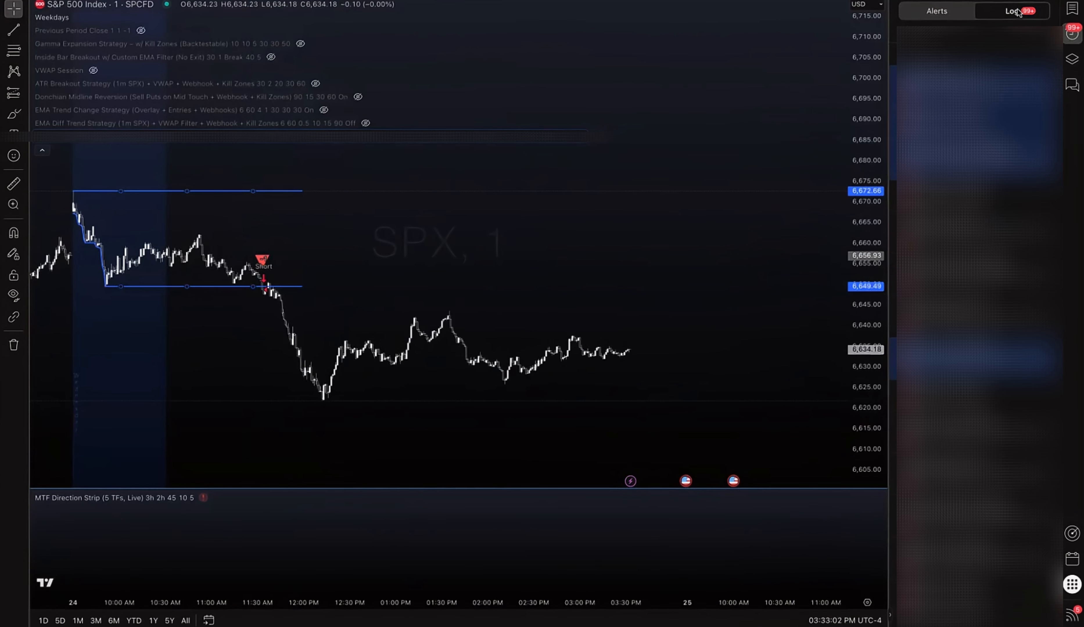
left_click(926, 13)
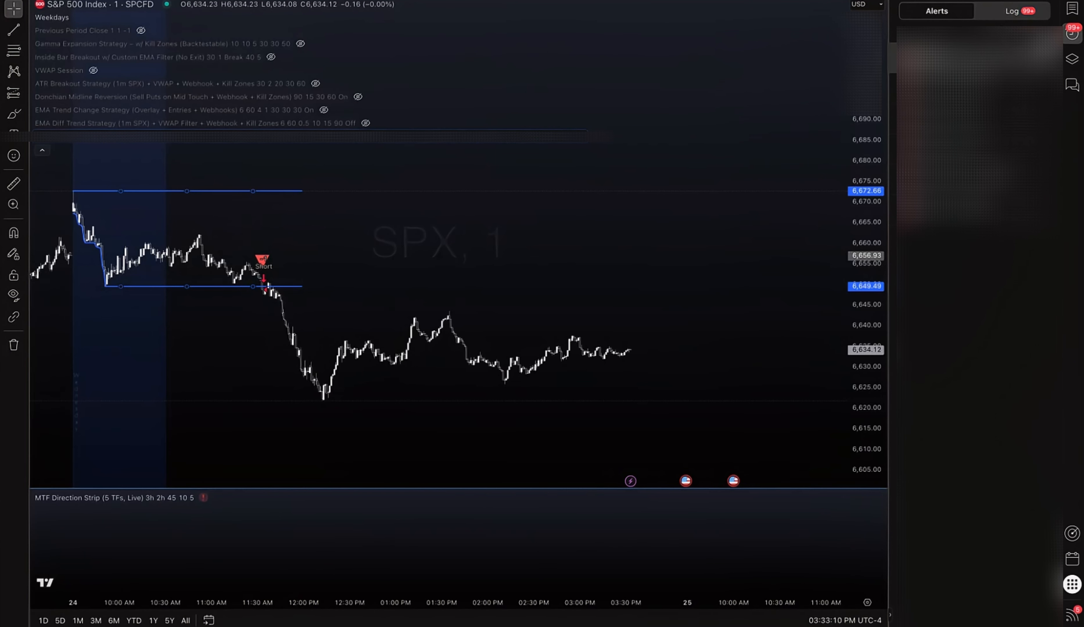
left_click(1072, 37)
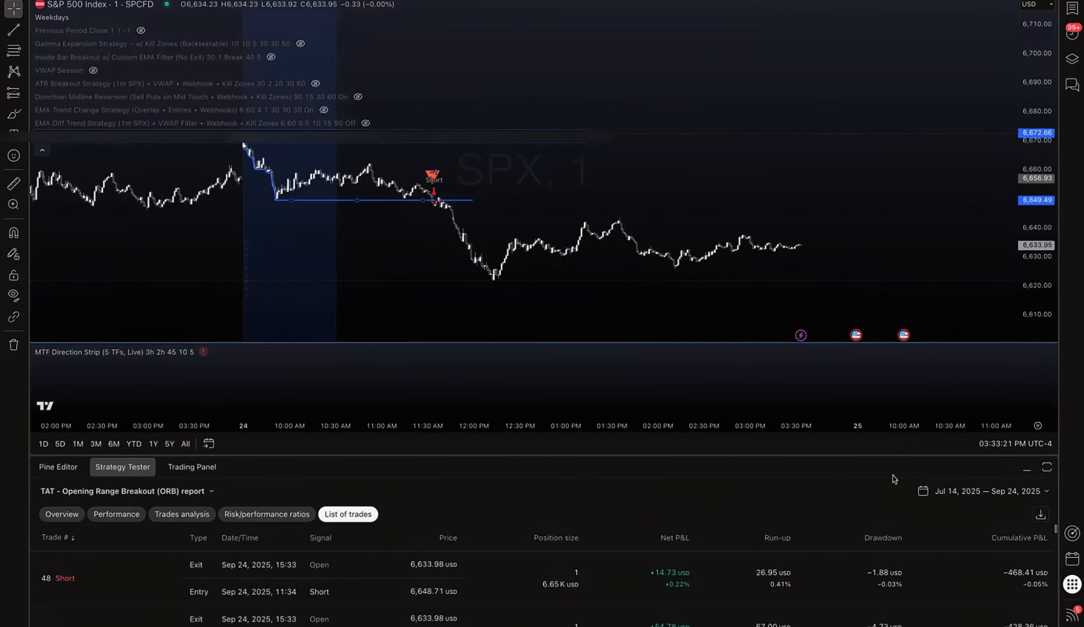
Set the strategy tester's date range to the last 365 days and review earlier ORB trades on the chart
left_click(991, 491)
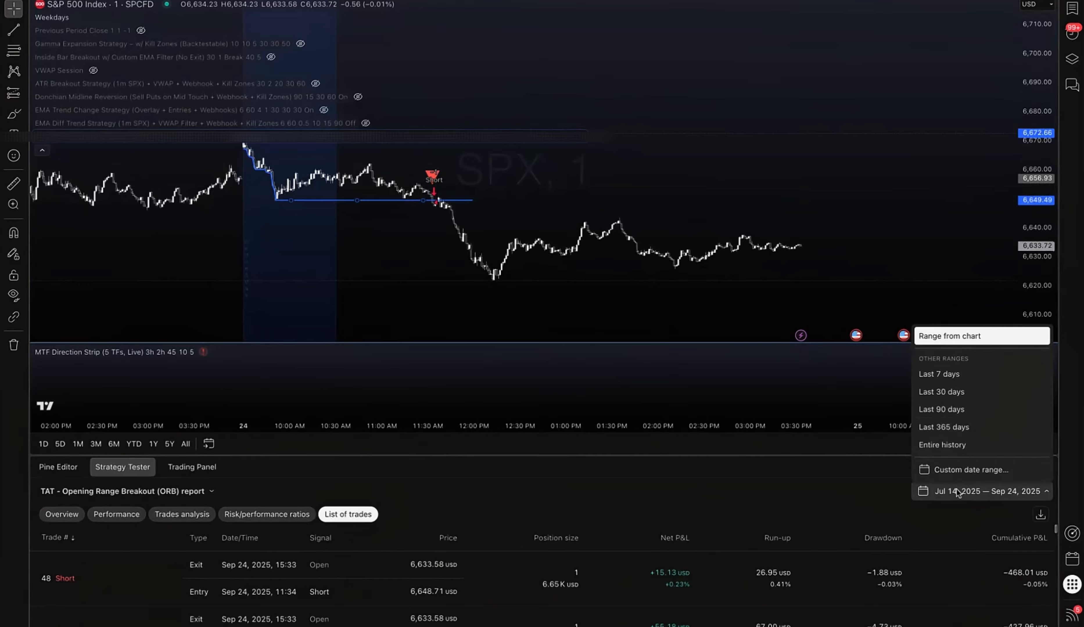
left_click(942, 427)
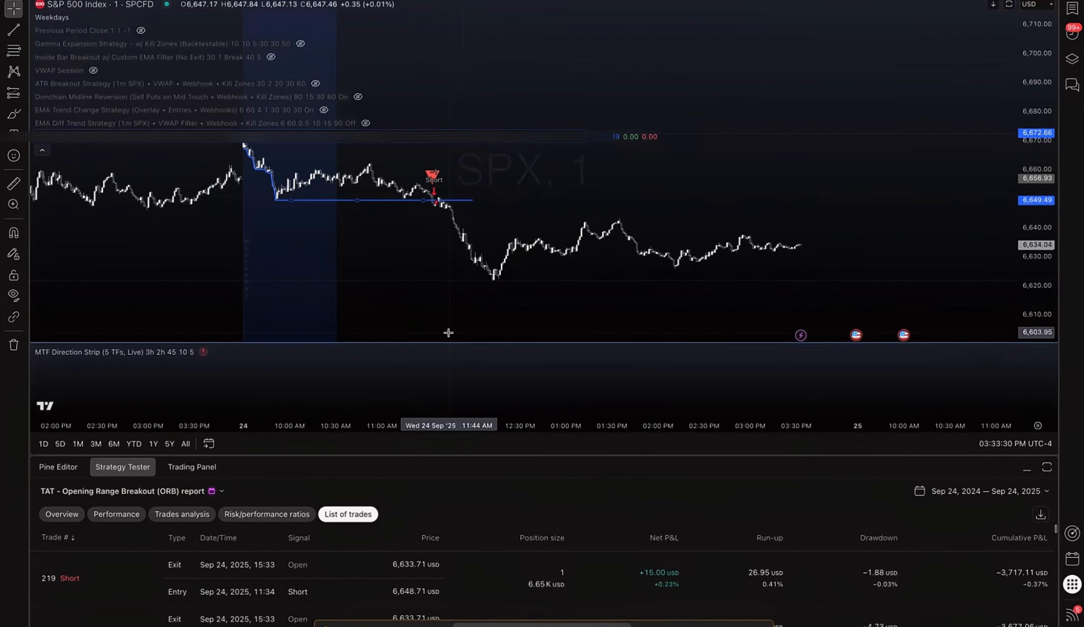
left_click_drag(386, 252, 648, 243)
left_click_drag(255, 246, 558, 336)
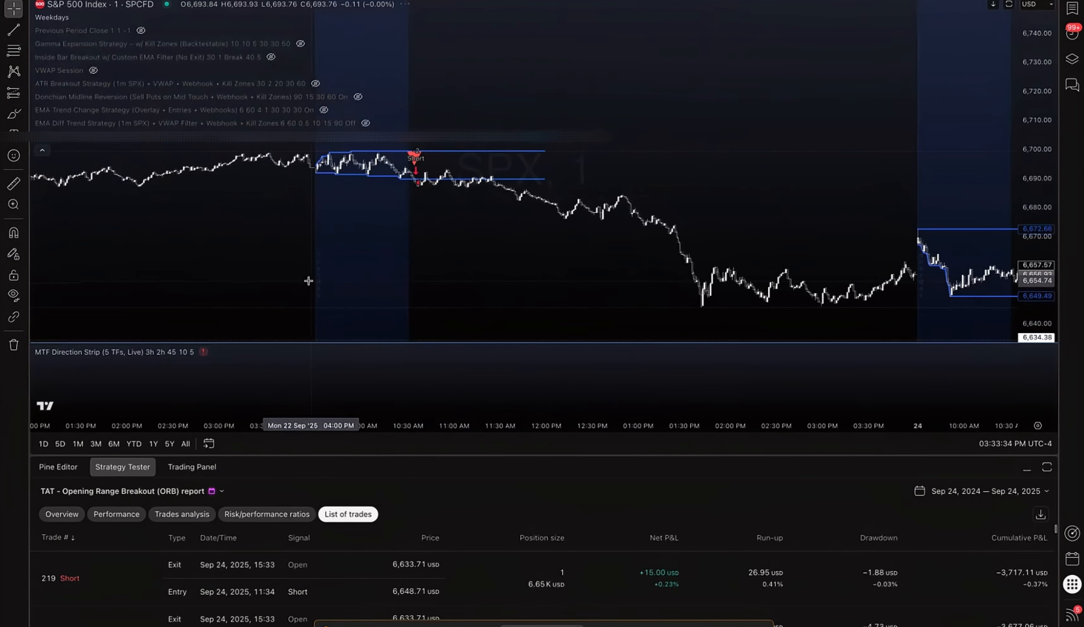
left_click_drag(145, 254, 662, 254)
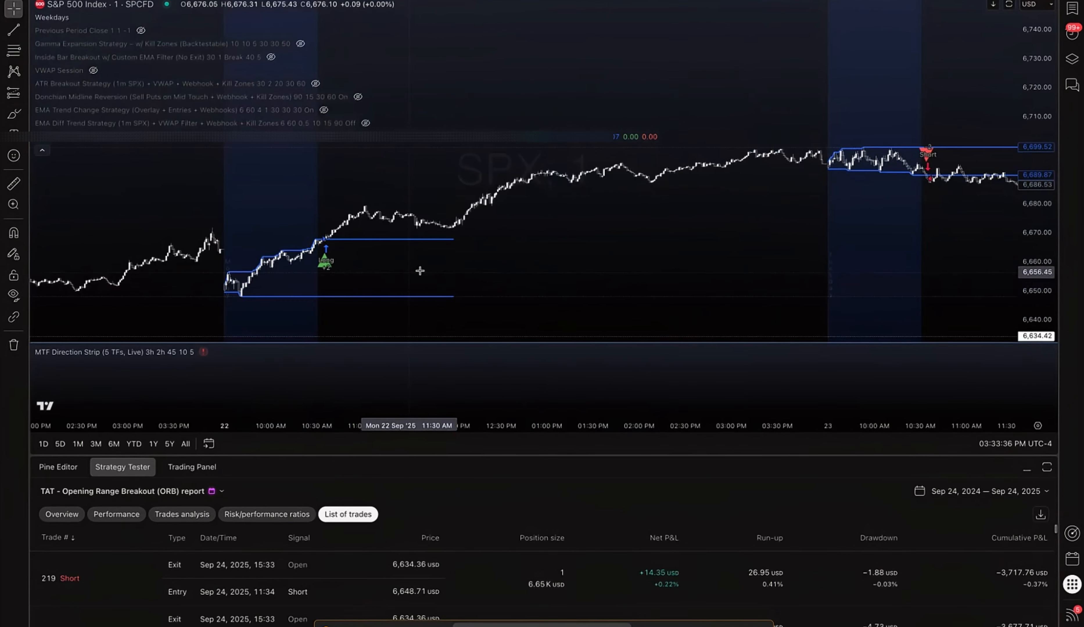
left_click_drag(157, 259, 572, 194)
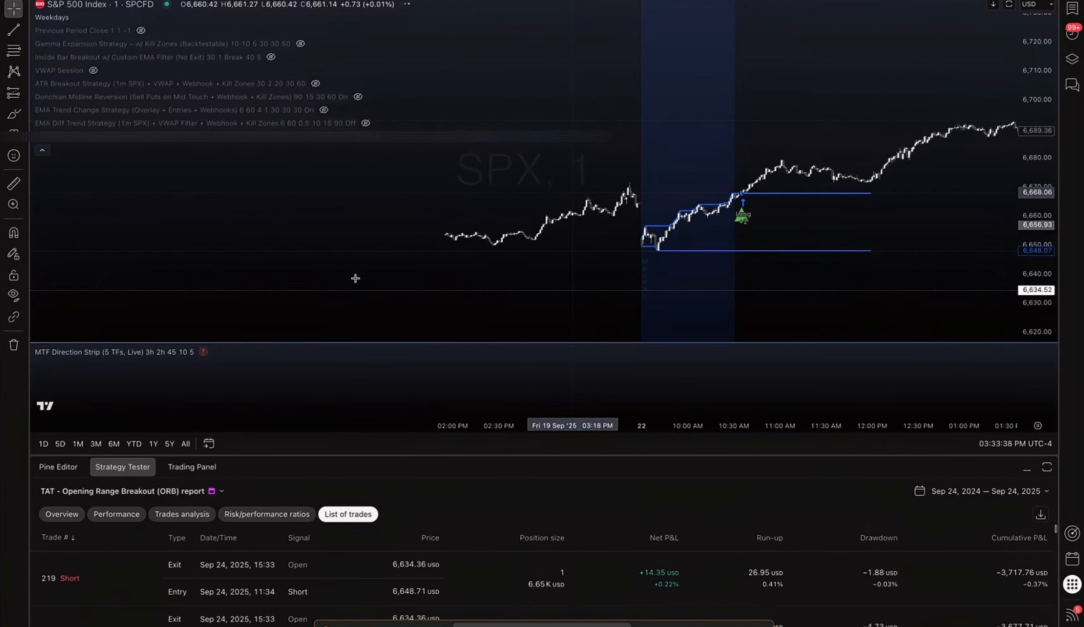
left_click_drag(254, 281, 375, 276)
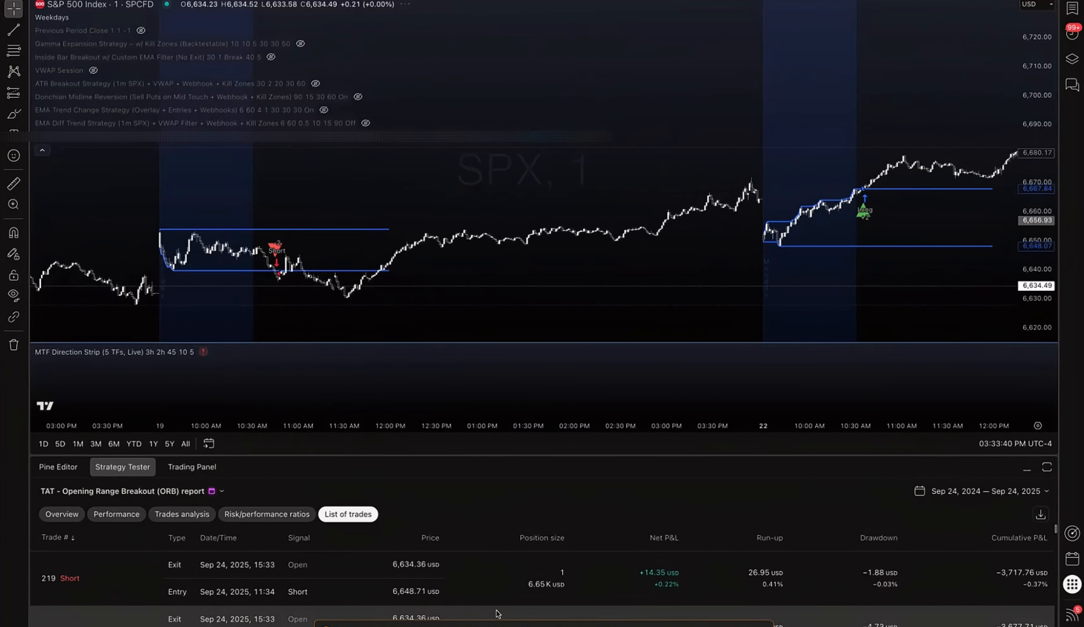